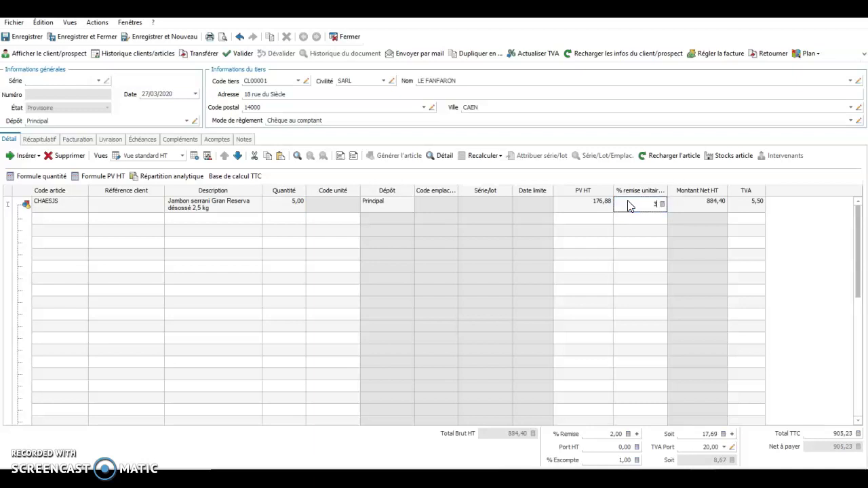
Apply the 3% unit discount to the CHAESJS line and add article APEITAB with a quantity of 4 to the invoice.
{"action": "key", "text": "Tab"}
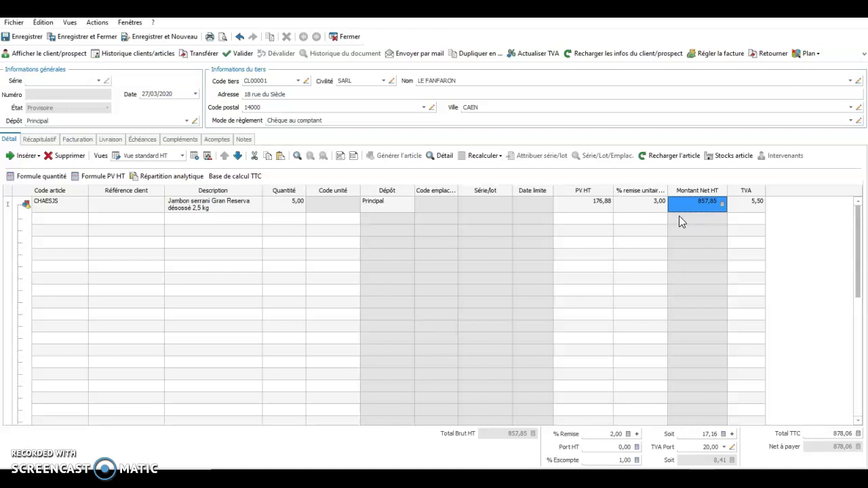
{"action": "left_click", "coordinate": [65, 221]}
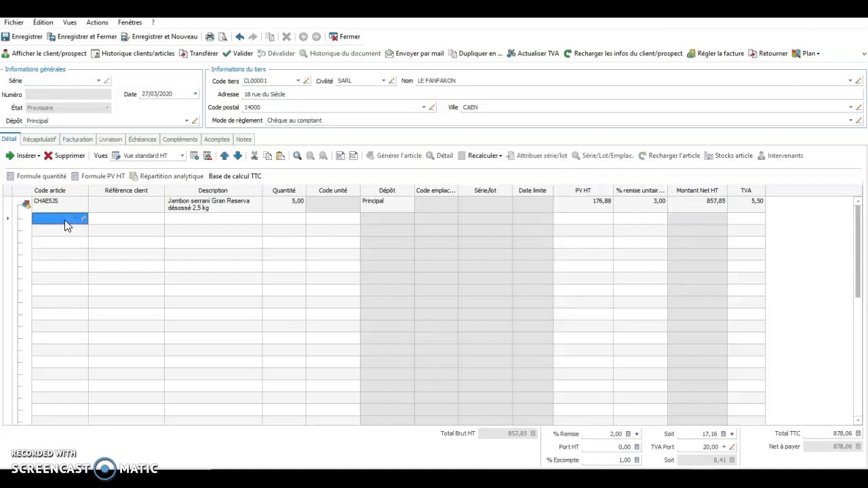
{"action": "left_click", "coordinate": [75, 219]}
{"action": "left_click", "coordinate": [75, 218]}
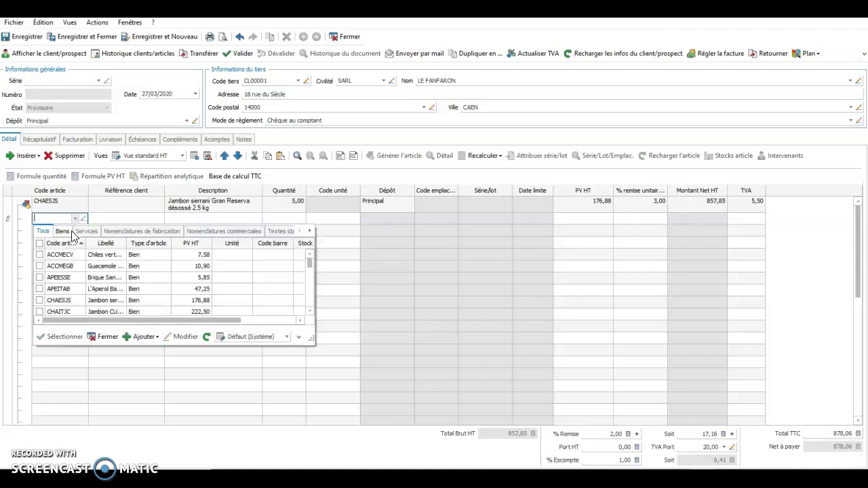
{"action": "double_click", "coordinate": [60, 289]}
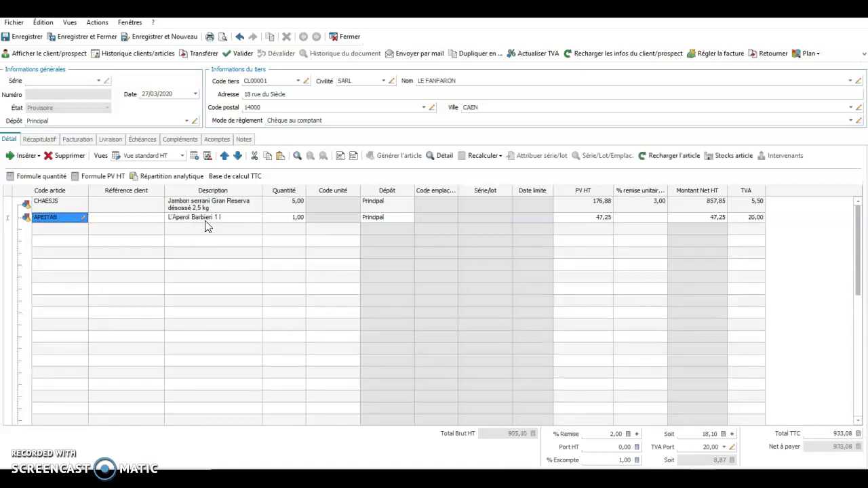
{"action": "left_click", "coordinate": [291, 221]}
{"action": "key", "text": "BackSpace"}
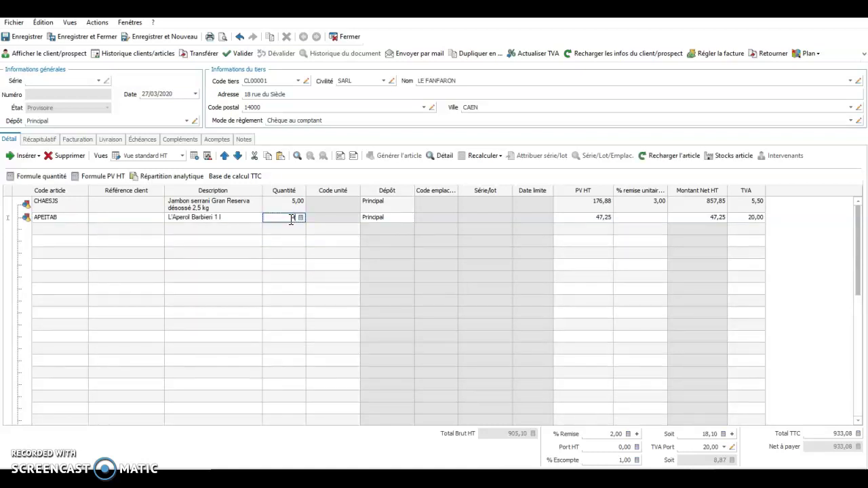
{"action": "type", "text": "4"}
Save the provisional invoice and check its print preview down to the totals, closing both the preview and the invoice.
{"action": "left_click", "coordinate": [224, 39]}
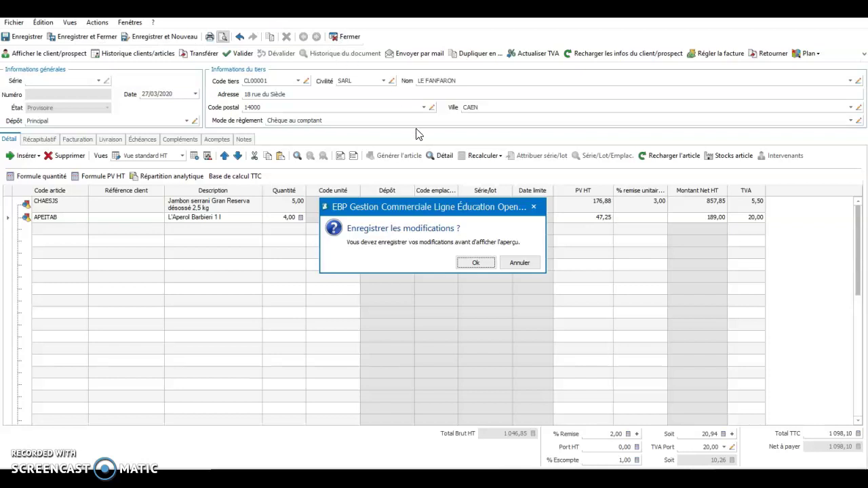
{"action": "left_click", "coordinate": [469, 263]}
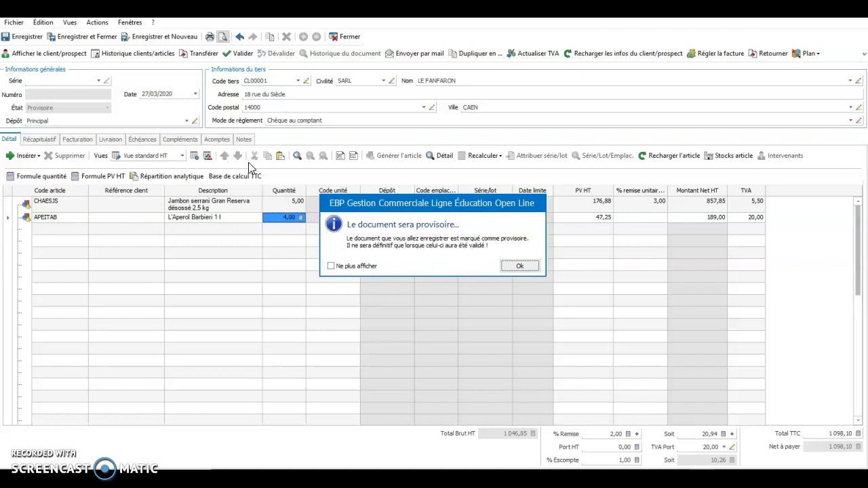
{"action": "left_click", "coordinate": [520, 265]}
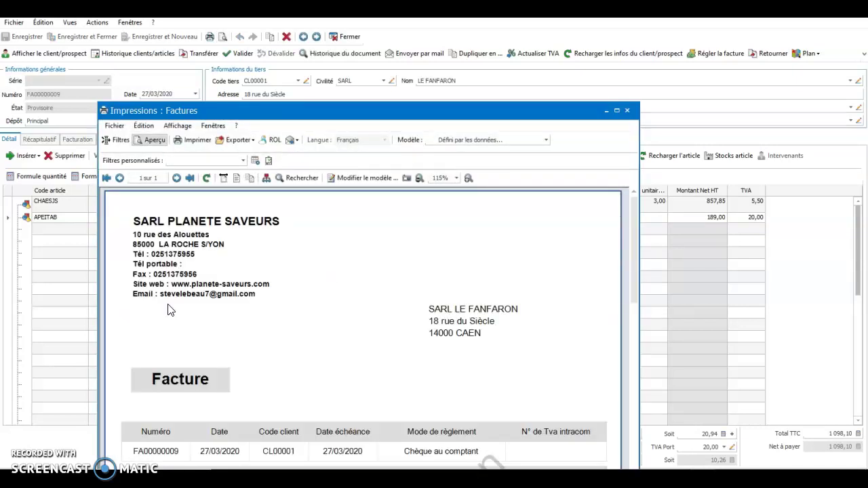
{"action": "scroll", "coordinate": [331, 355], "scroll_direction": "down", "scroll_amount": 8}
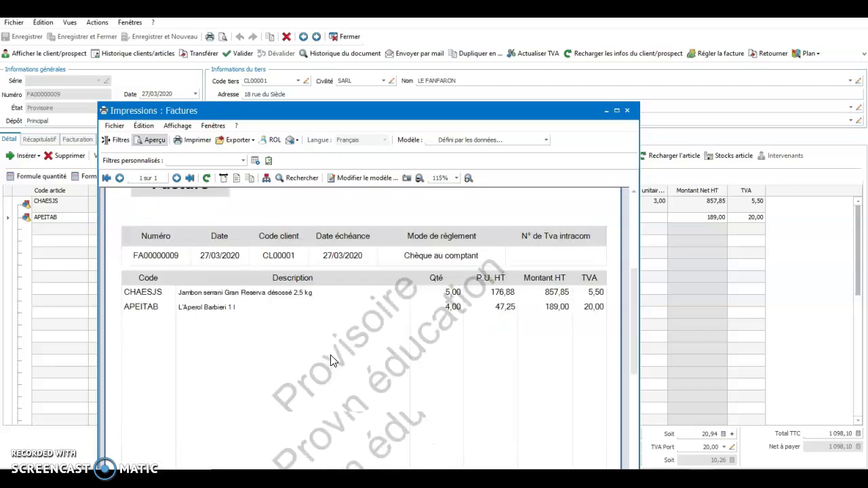
{"action": "scroll", "coordinate": [330, 365], "scroll_direction": "down", "scroll_amount": 2}
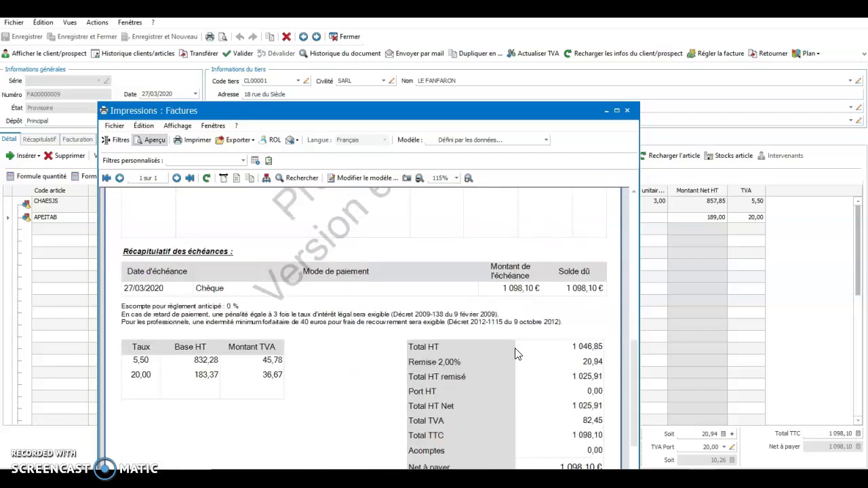
{"action": "scroll", "coordinate": [514, 350], "scroll_direction": "down", "scroll_amount": 2}
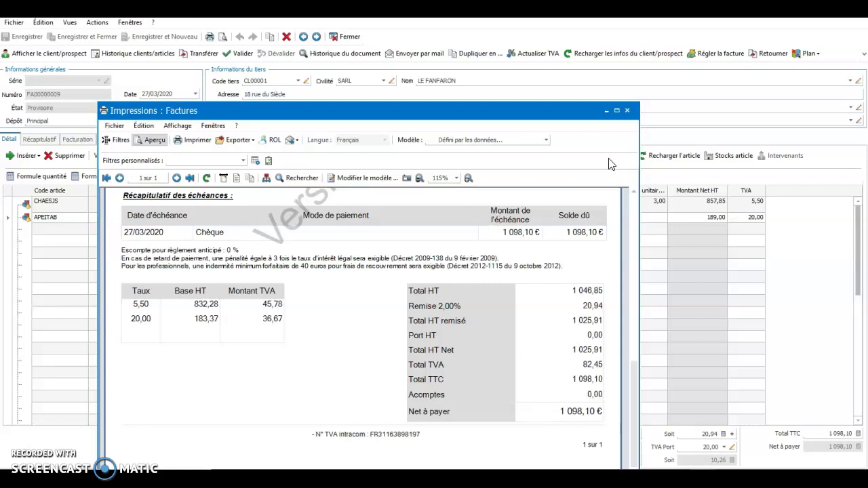
{"action": "left_click", "coordinate": [627, 112]}
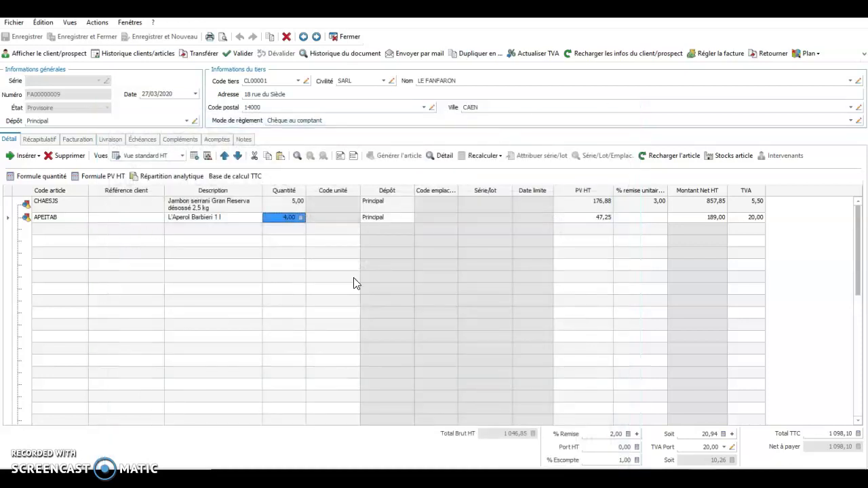
{"action": "left_click", "coordinate": [346, 37]}
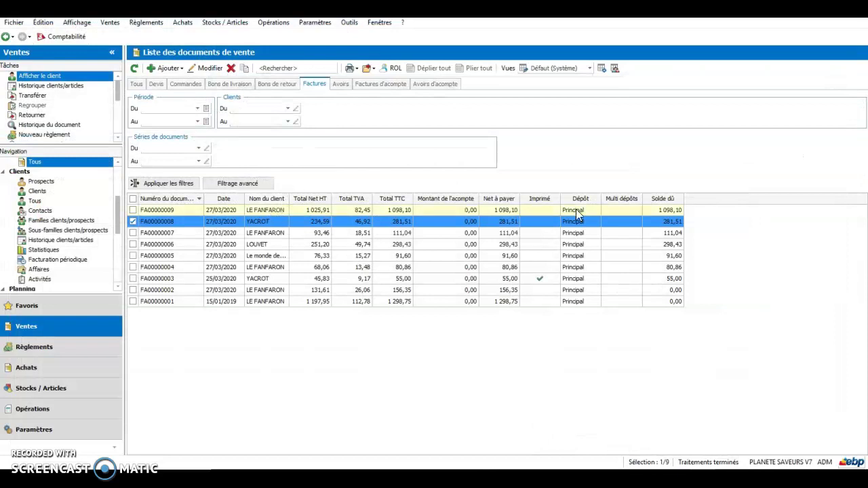
Transfer the most recent LE FANFARON invoice into an Avoir (credit note), with the generated document opened after the transfer.
{"action": "left_click", "coordinate": [268, 211]}
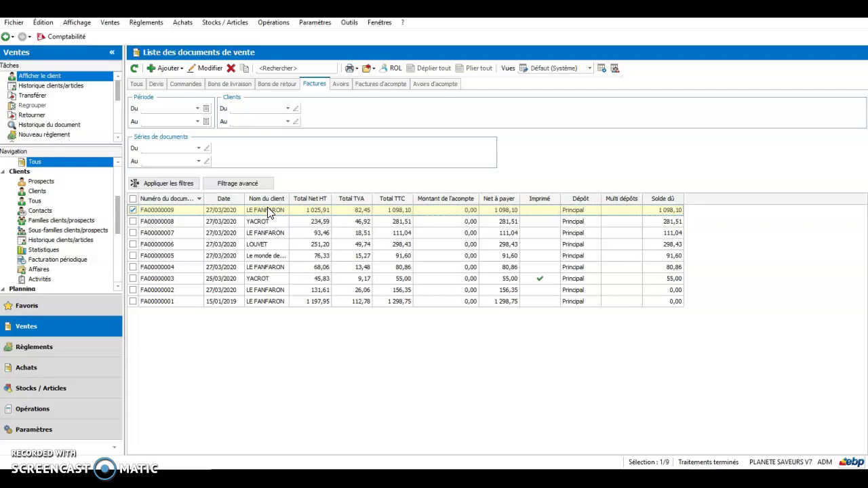
{"action": "right_click", "coordinate": [269, 213]}
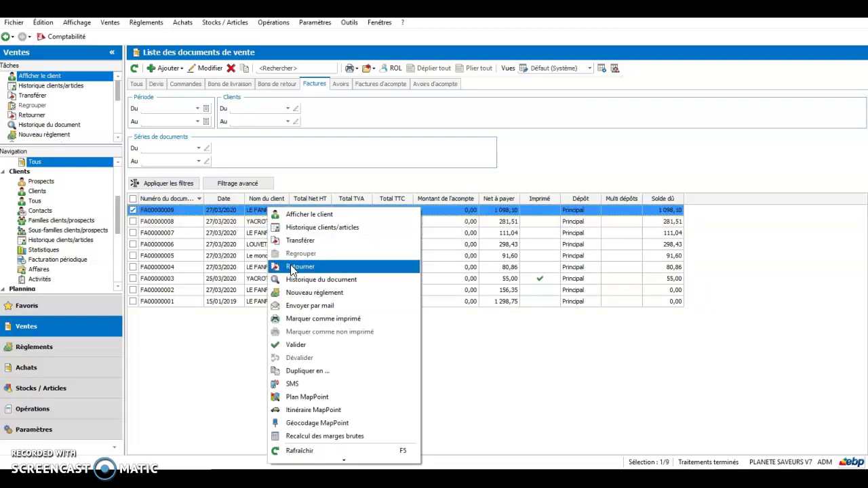
{"action": "left_click", "coordinate": [302, 240]}
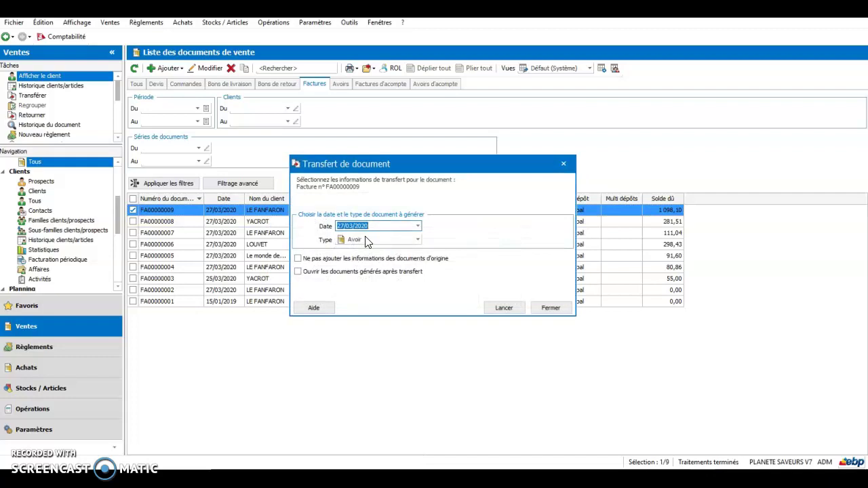
{"action": "left_click", "coordinate": [298, 272]}
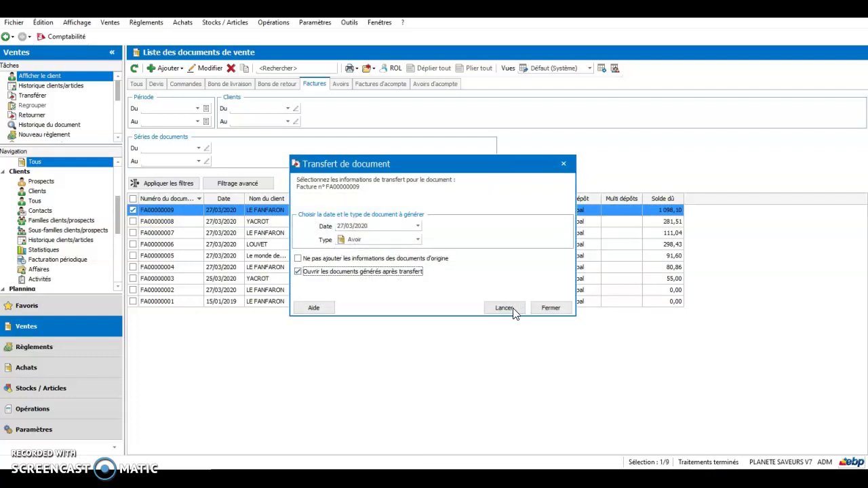
{"action": "left_click", "coordinate": [508, 310]}
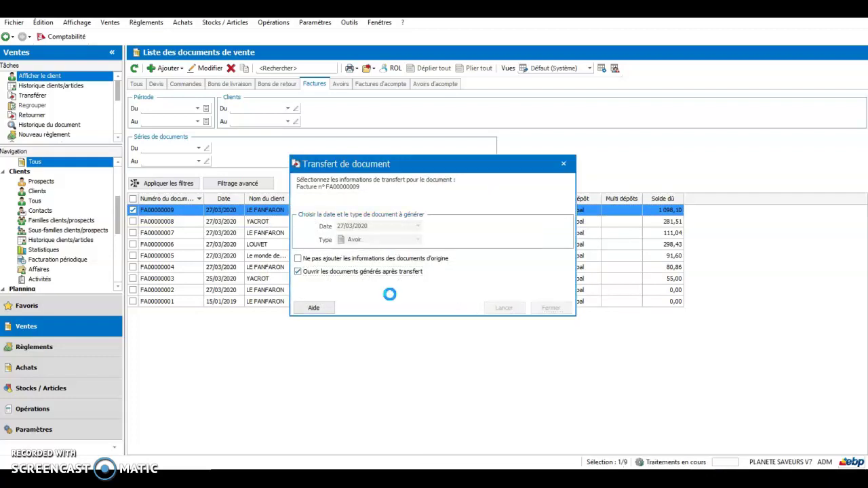
{"action": "left_click", "coordinate": [553, 312]}
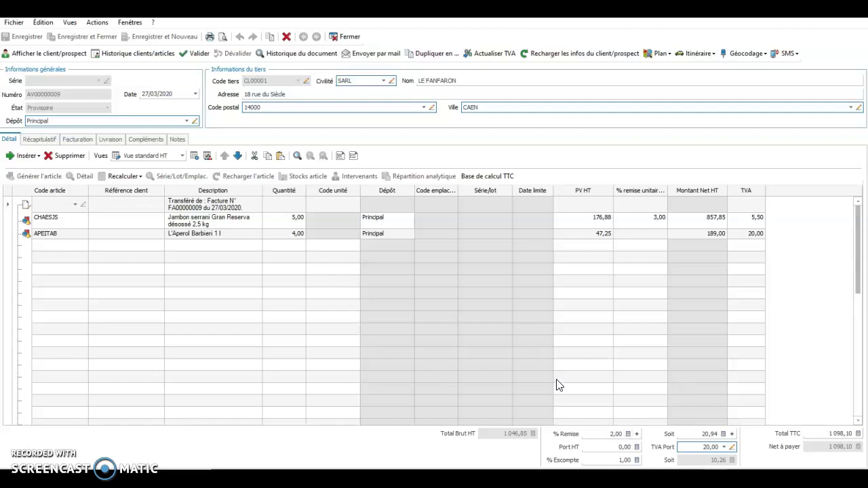
Set the credit note's CHAESJS quantity to 2 and allocate -3 as the quantity to return in the line detail.
{"action": "left_click", "coordinate": [293, 221]}
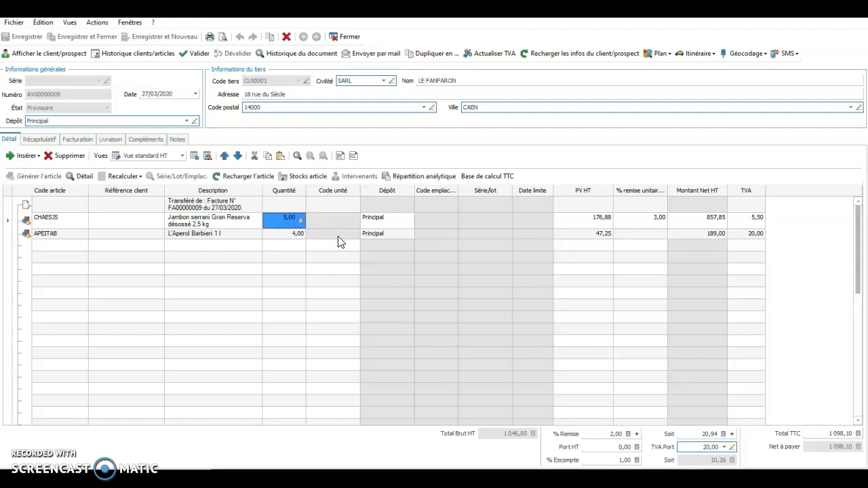
{"action": "type", "text": "2"}
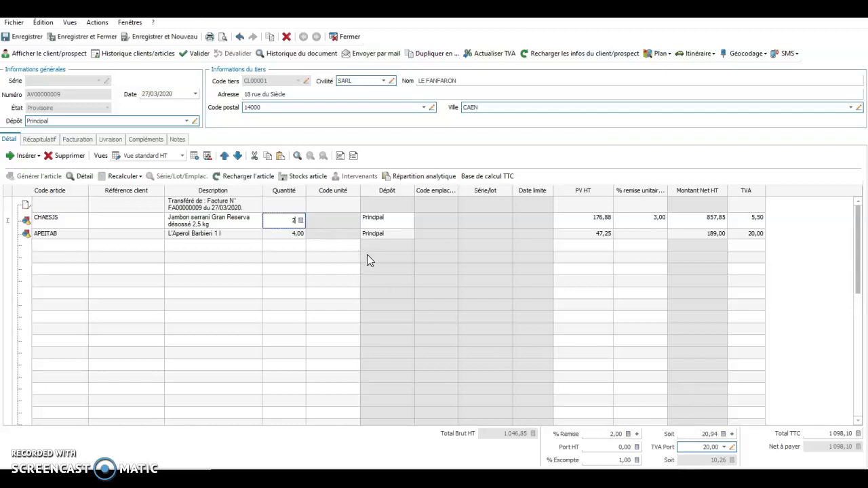
{"action": "key", "text": "Return"}
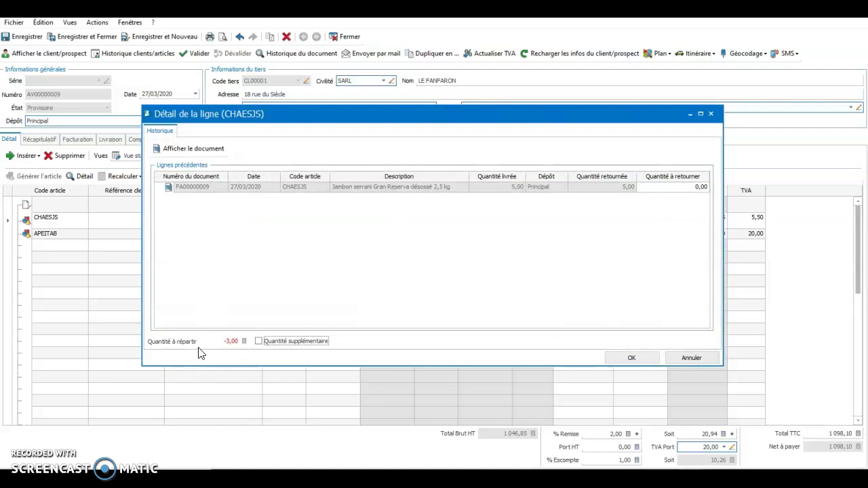
{"action": "left_click", "coordinate": [670, 189]}
{"action": "type", "text": "-3"}
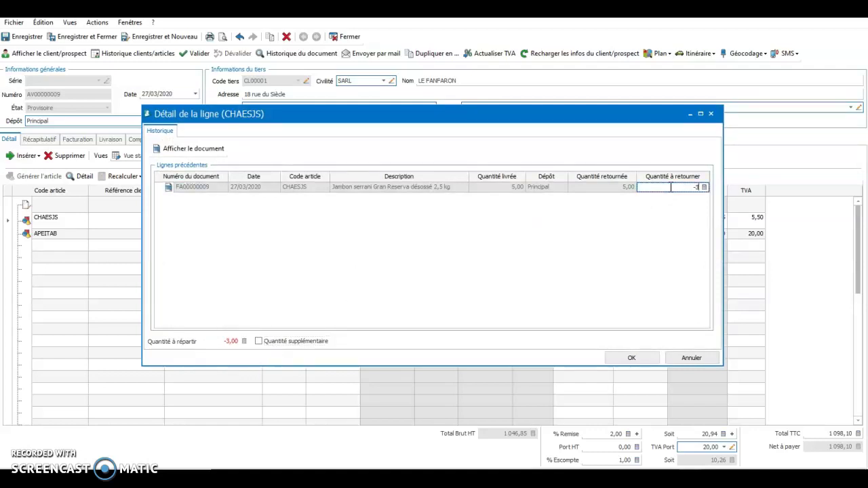
{"action": "left_click", "coordinate": [627, 354]}
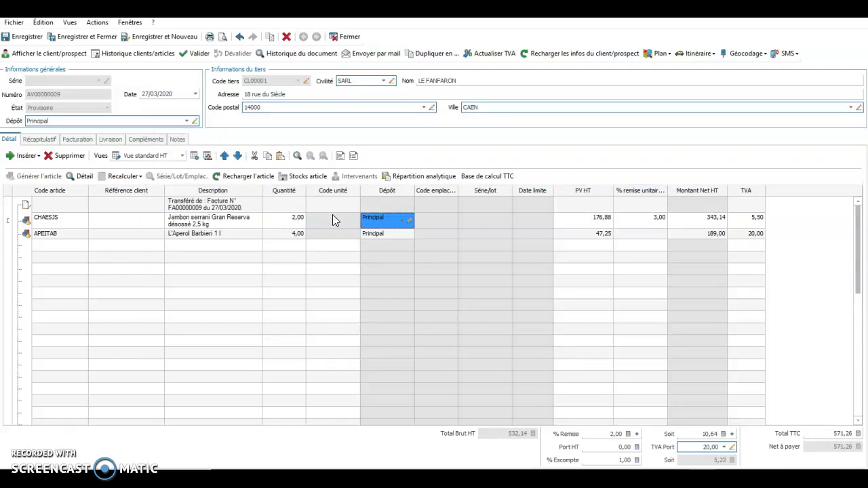
Set the credit note's APEITAB quantity to 1 and allocate -3 as the quantity to return in the line detail.
{"action": "left_click", "coordinate": [297, 238]}
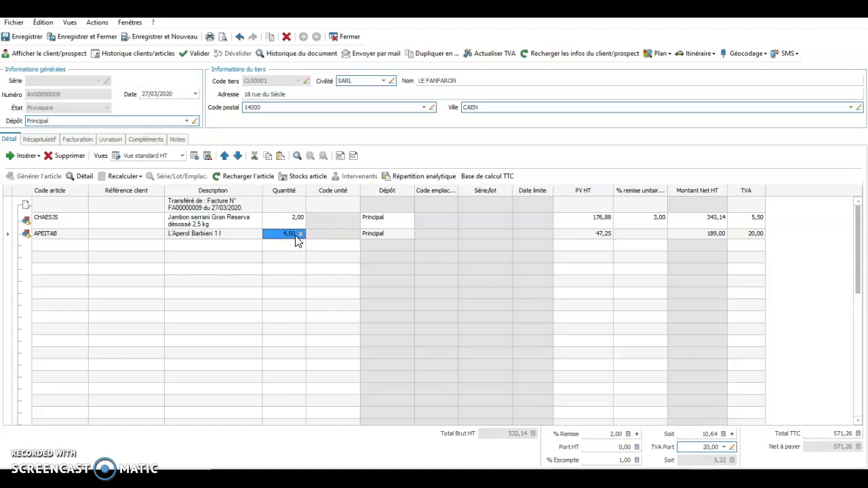
{"action": "type", "text": "1"}
{"action": "left_click", "coordinate": [411, 243]}
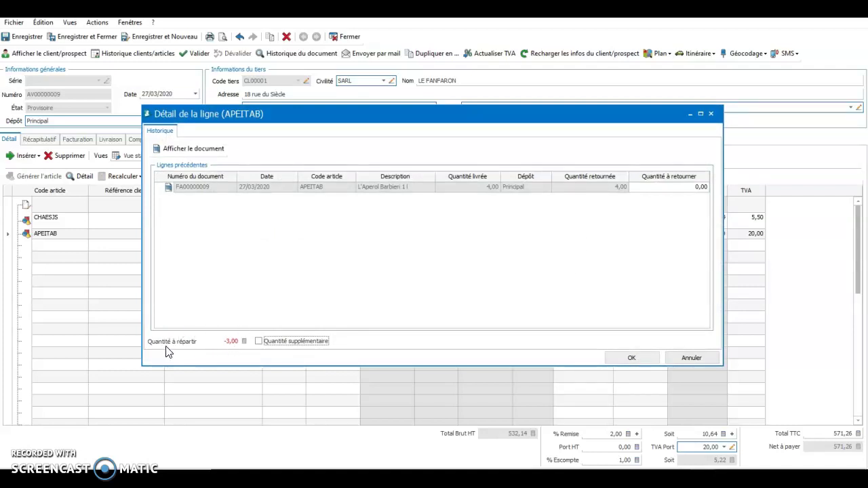
{"action": "left_click", "coordinate": [679, 189]}
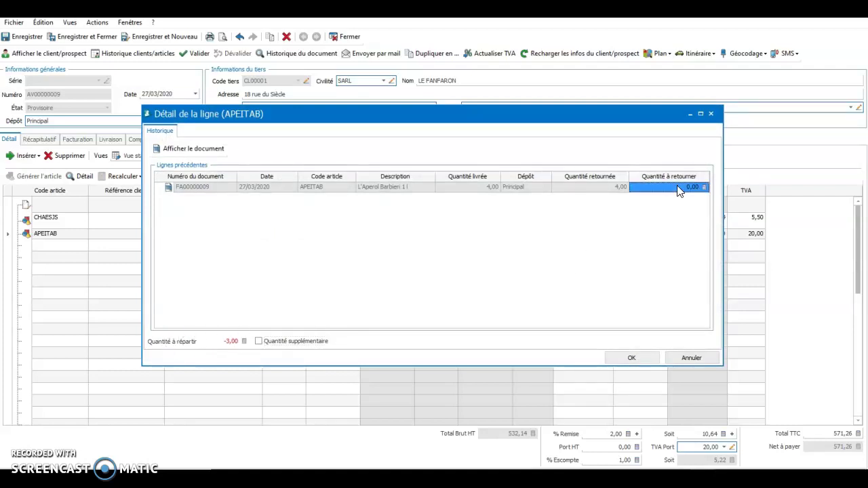
{"action": "type", "text": "-3"}
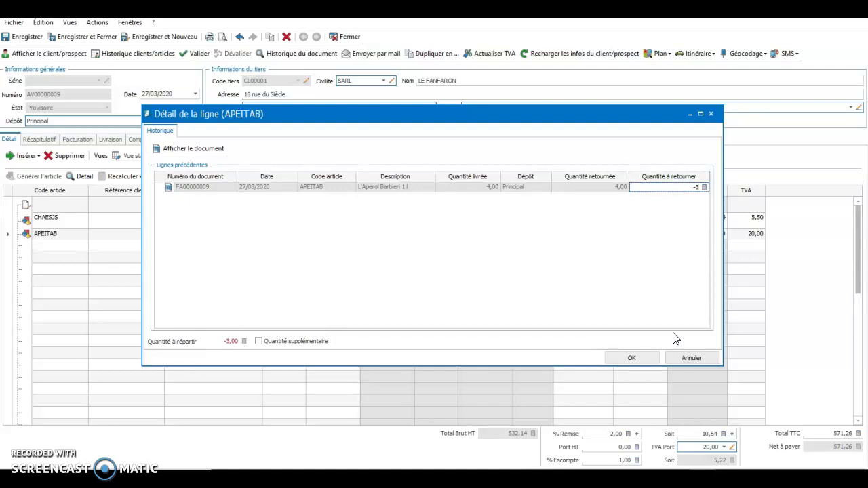
{"action": "left_click", "coordinate": [634, 359]}
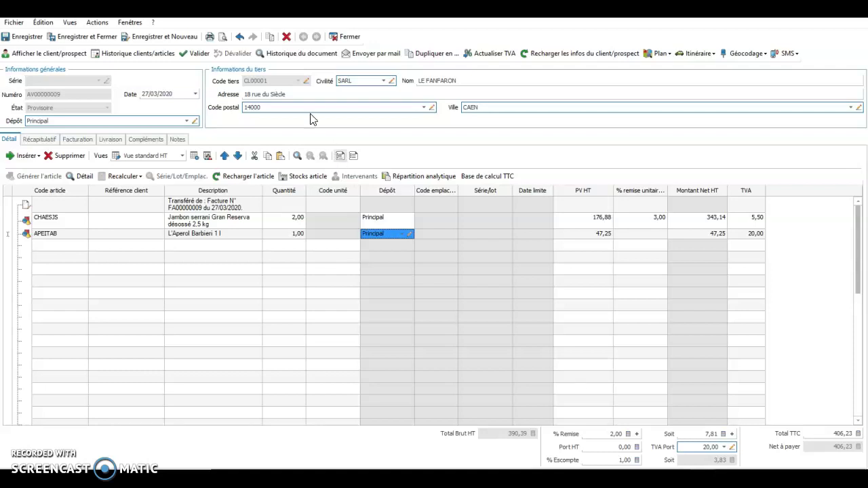
Save the credit note and check its print preview down to the net amount payable, closing both the preview and the document.
{"action": "left_click", "coordinate": [222, 38]}
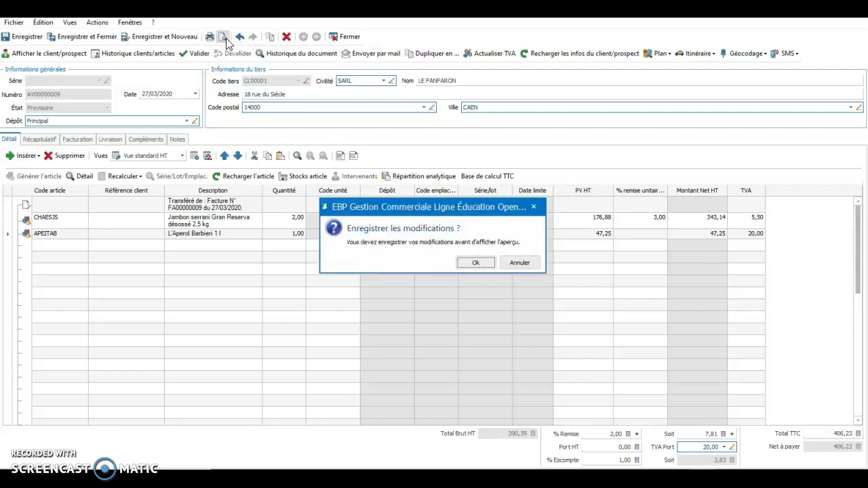
{"action": "left_click", "coordinate": [476, 263]}
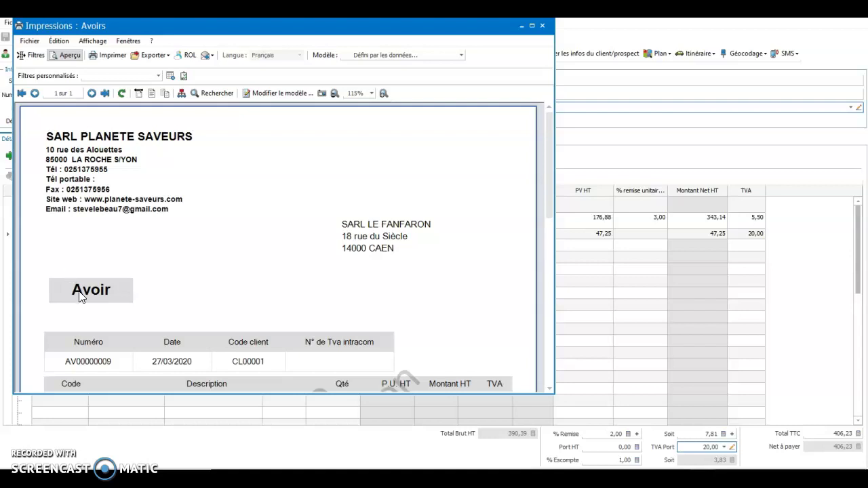
{"action": "scroll", "coordinate": [88, 292], "scroll_direction": "down", "scroll_amount": 3}
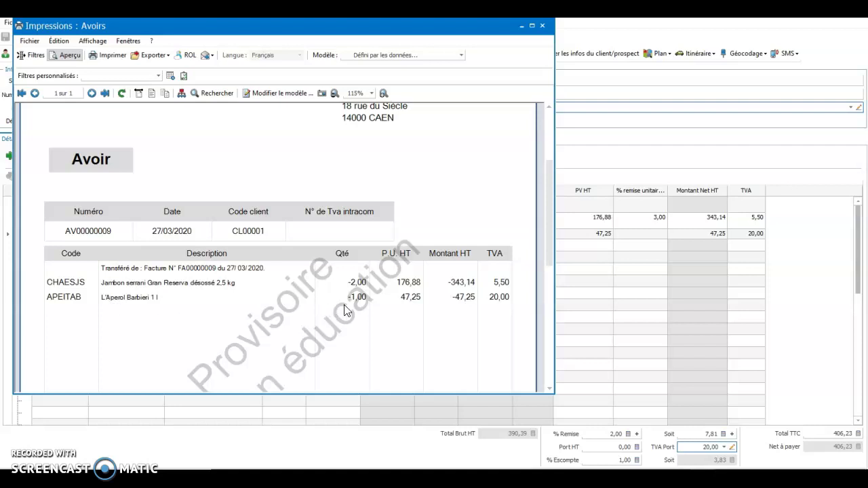
{"action": "scroll", "coordinate": [380, 311], "scroll_direction": "down", "scroll_amount": 10}
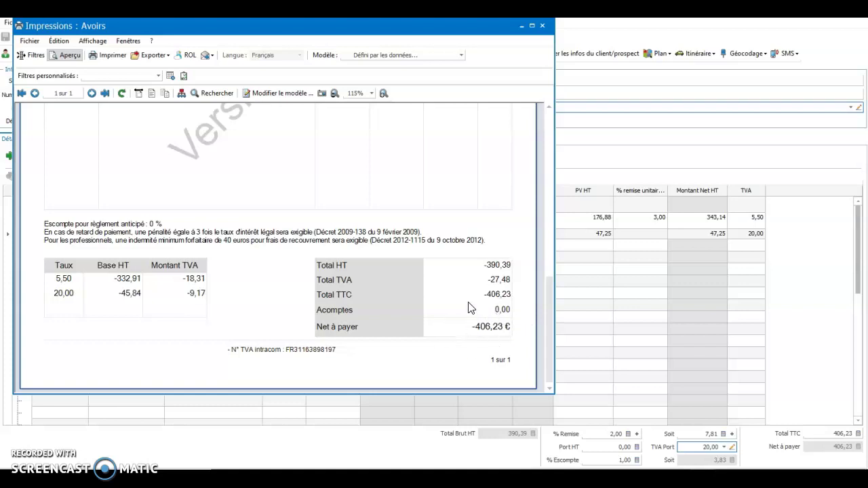
{"action": "left_click", "coordinate": [542, 25]}
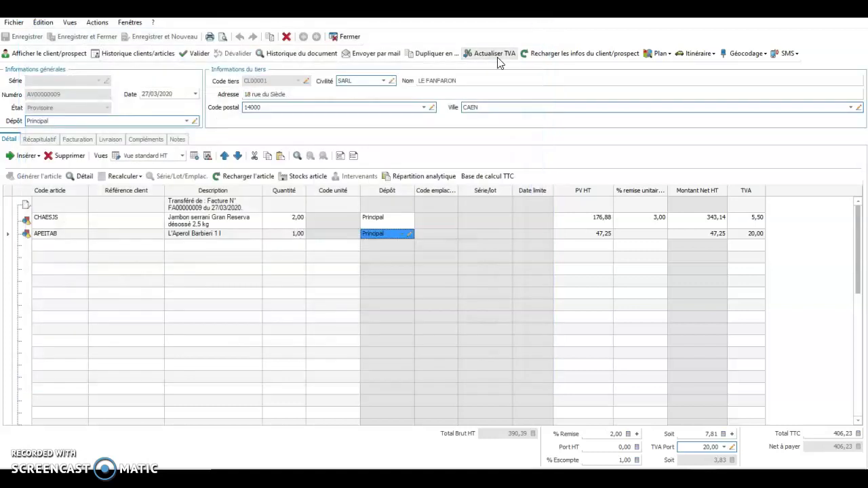
{"action": "left_click", "coordinate": [346, 38]}
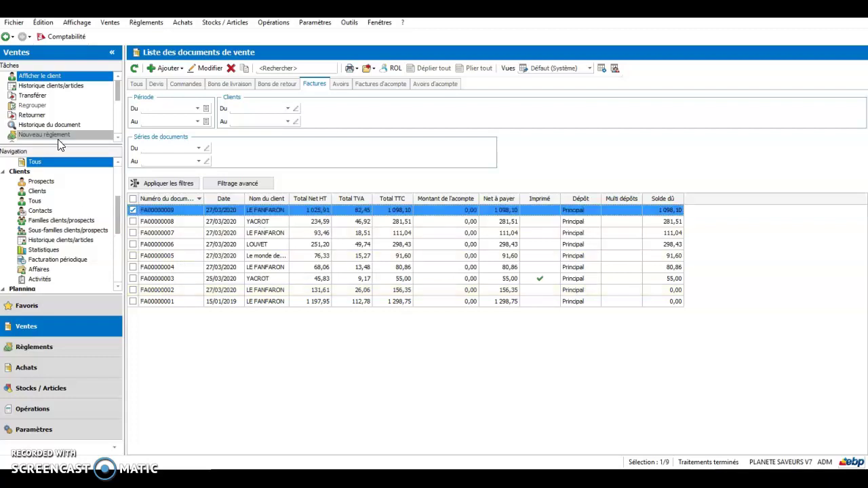
From the start screen, open the sales documents and review the Factures list followed by the Avoirs list for LE FANFARON's latest documents.
{"action": "left_click", "coordinate": [71, 23]}
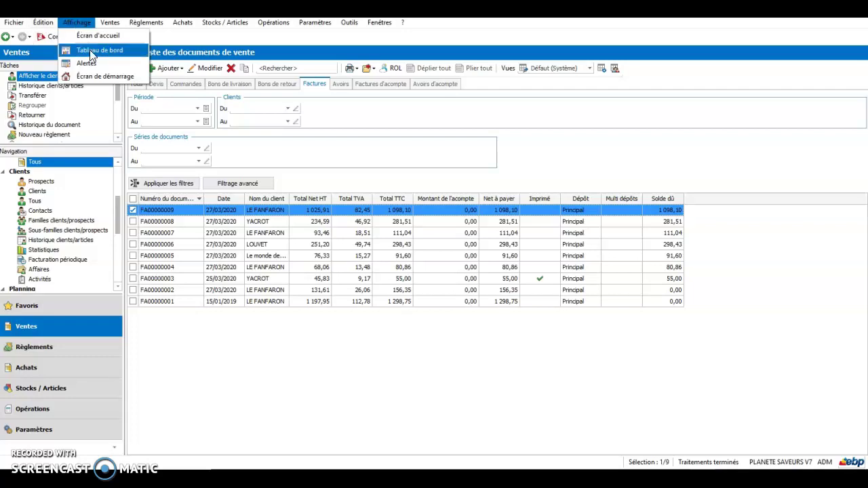
{"action": "left_click", "coordinate": [102, 77]}
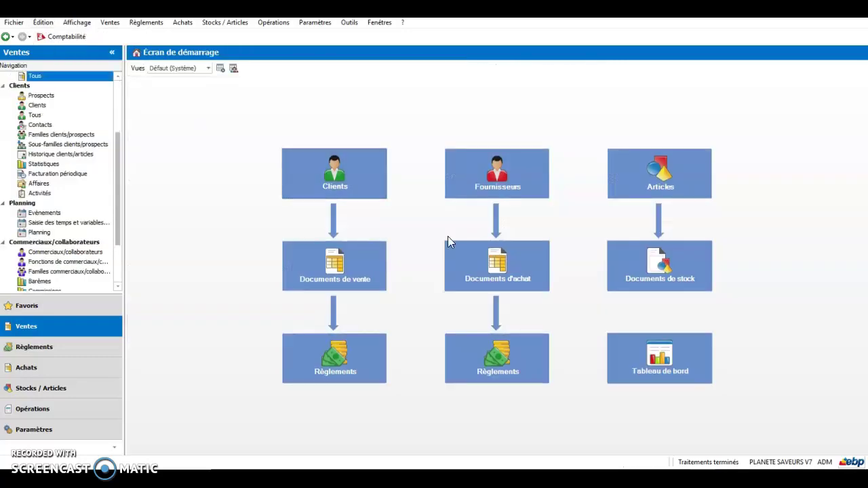
{"action": "left_click", "coordinate": [339, 271]}
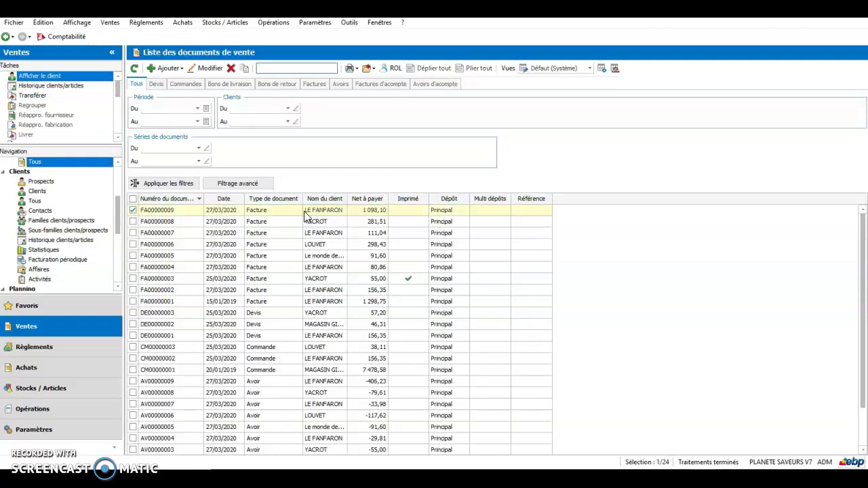
{"action": "left_click", "coordinate": [314, 85]}
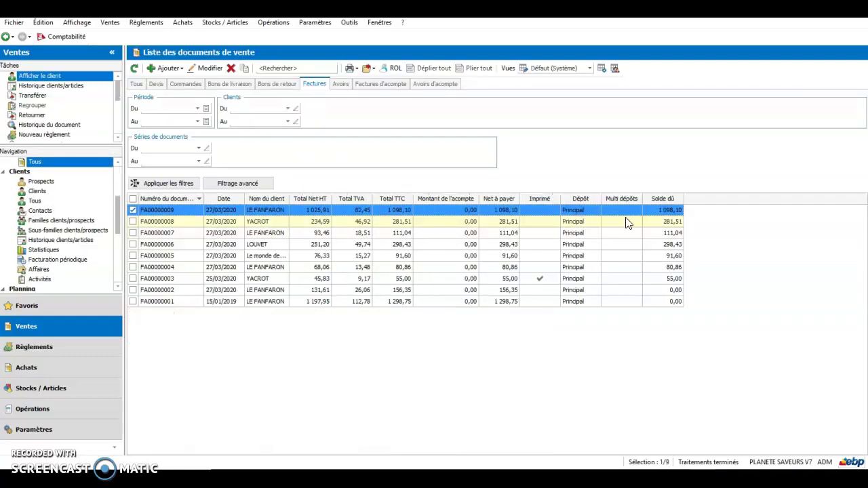
{"action": "left_click", "coordinate": [340, 84]}
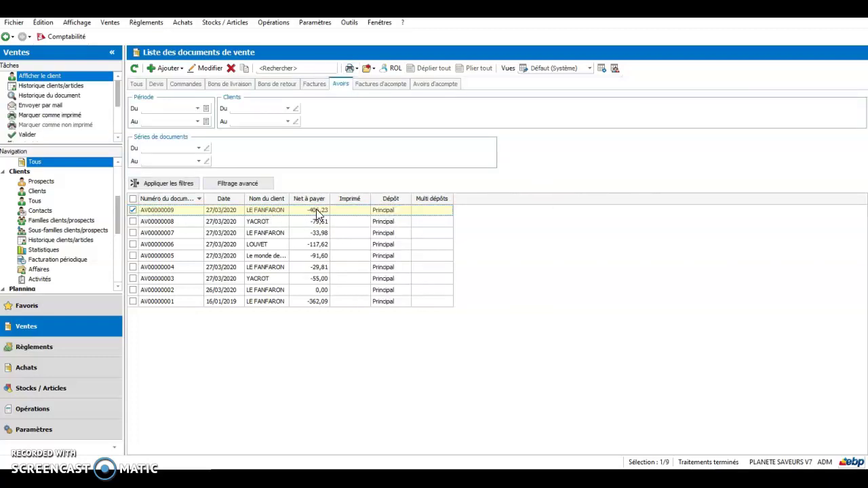
Open the LE FANFARON customer record from the start screen's client list and examine its document history for the newest credit note.
{"action": "left_click", "coordinate": [77, 23]}
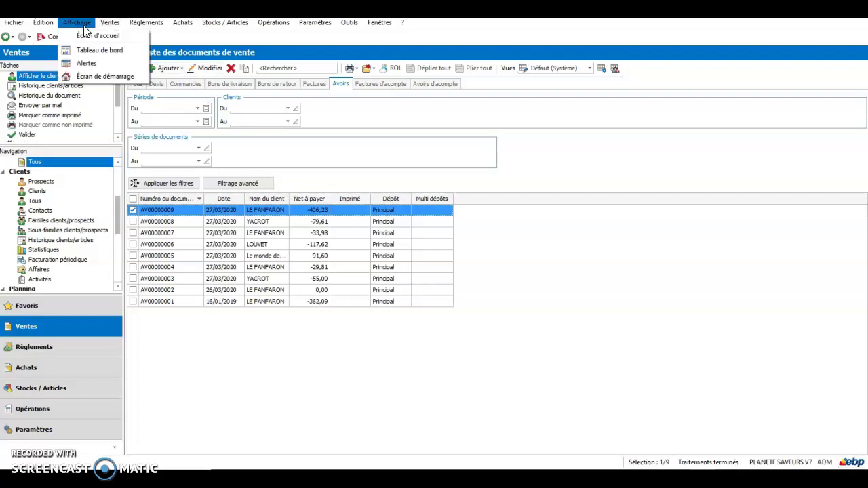
{"action": "left_click", "coordinate": [100, 76]}
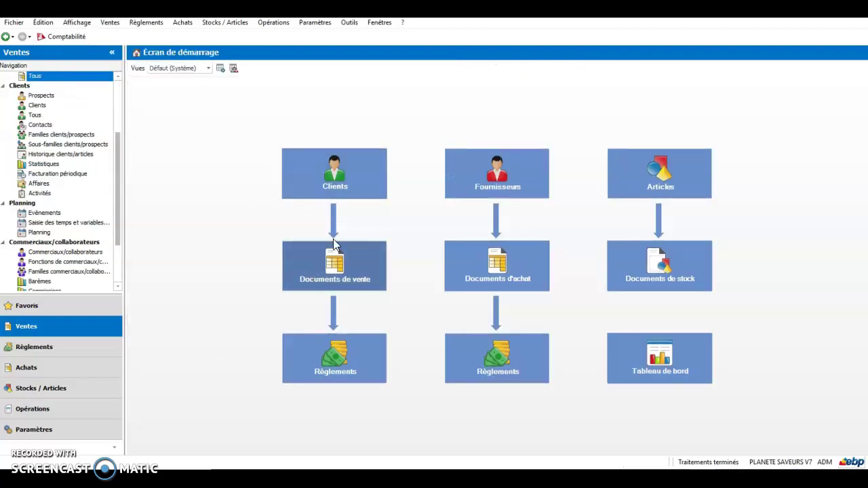
{"action": "left_click", "coordinate": [334, 179]}
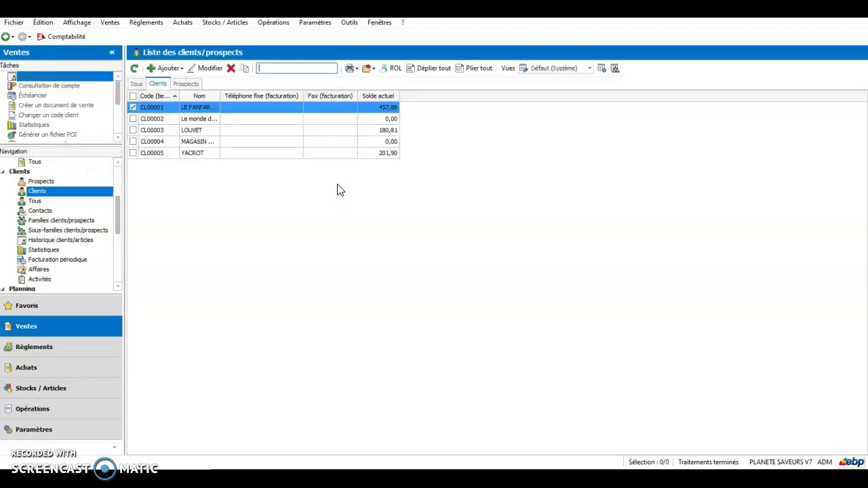
{"action": "double_click", "coordinate": [209, 109]}
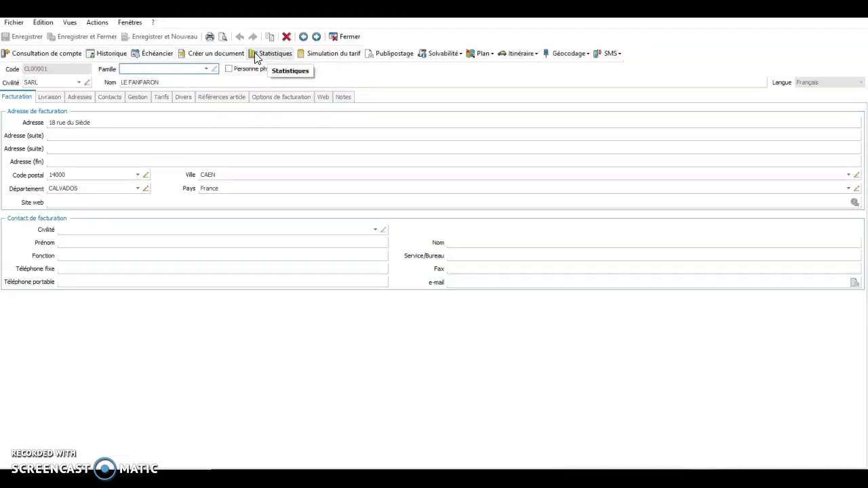
{"action": "left_click", "coordinate": [106, 54]}
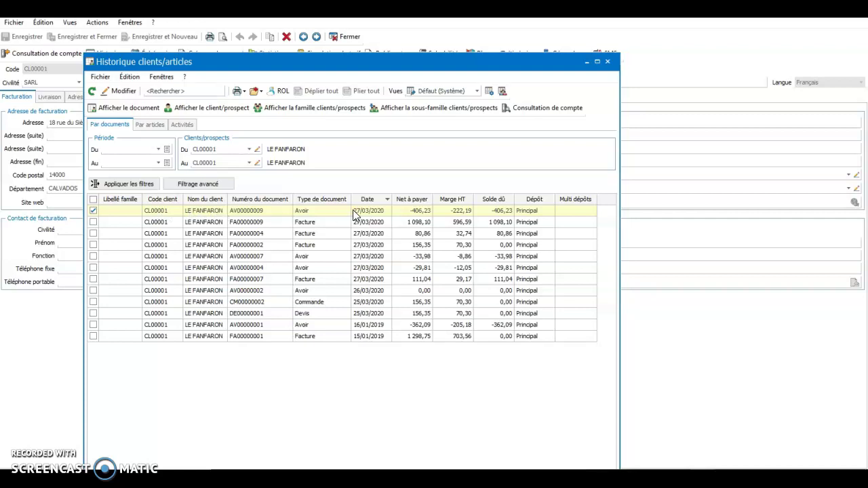
{"action": "left_click", "coordinate": [421, 214]}
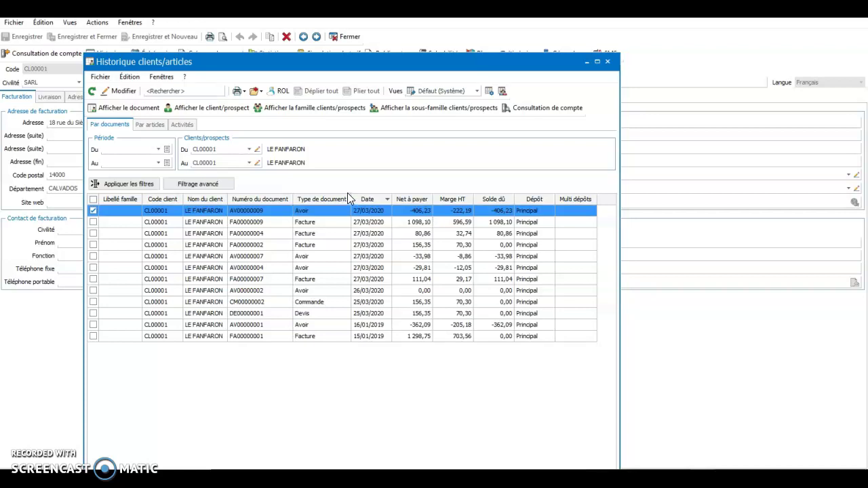
Close LE FANFARON's document history and customer record, and return to the Écran de démarrage.
{"action": "left_click", "coordinate": [608, 62]}
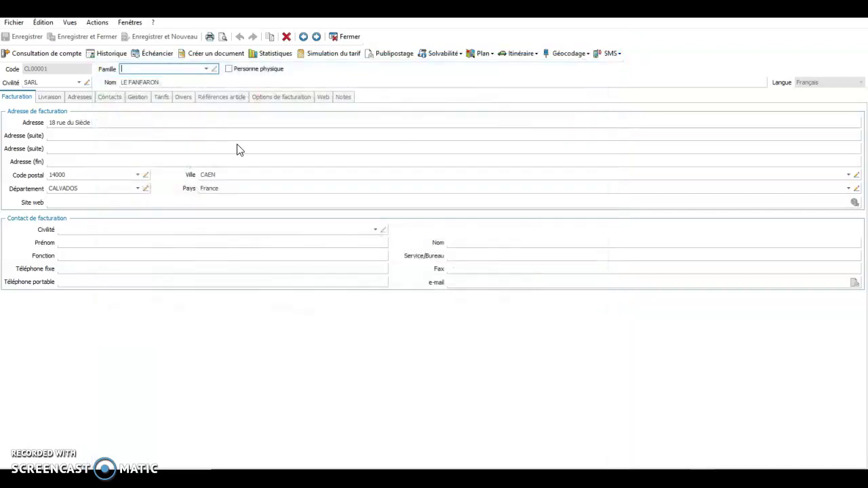
{"action": "left_click", "coordinate": [349, 38]}
{"action": "left_click", "coordinate": [76, 23]}
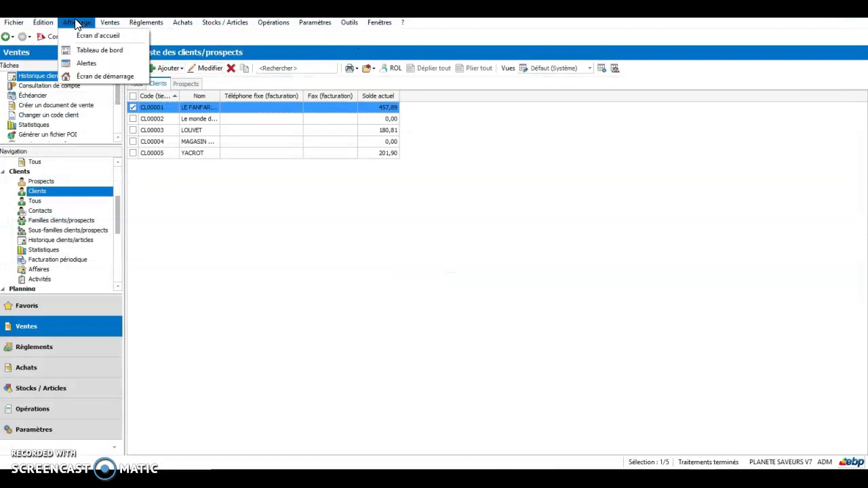
{"action": "left_click", "coordinate": [118, 94]}
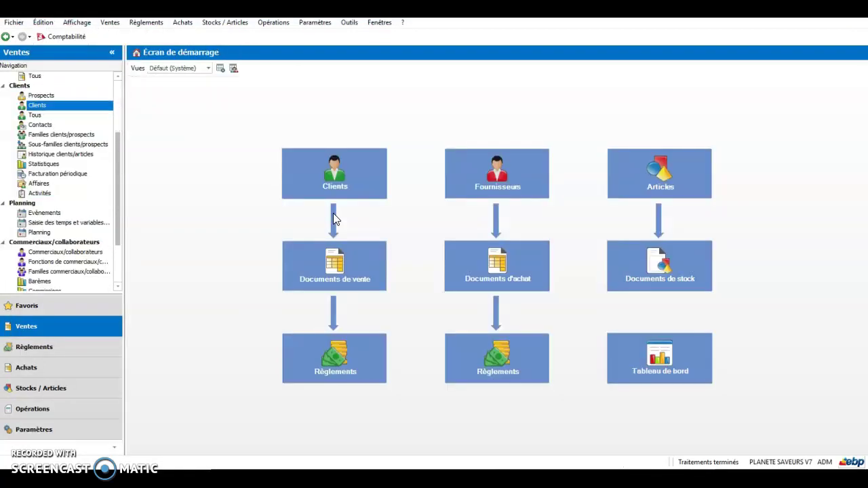